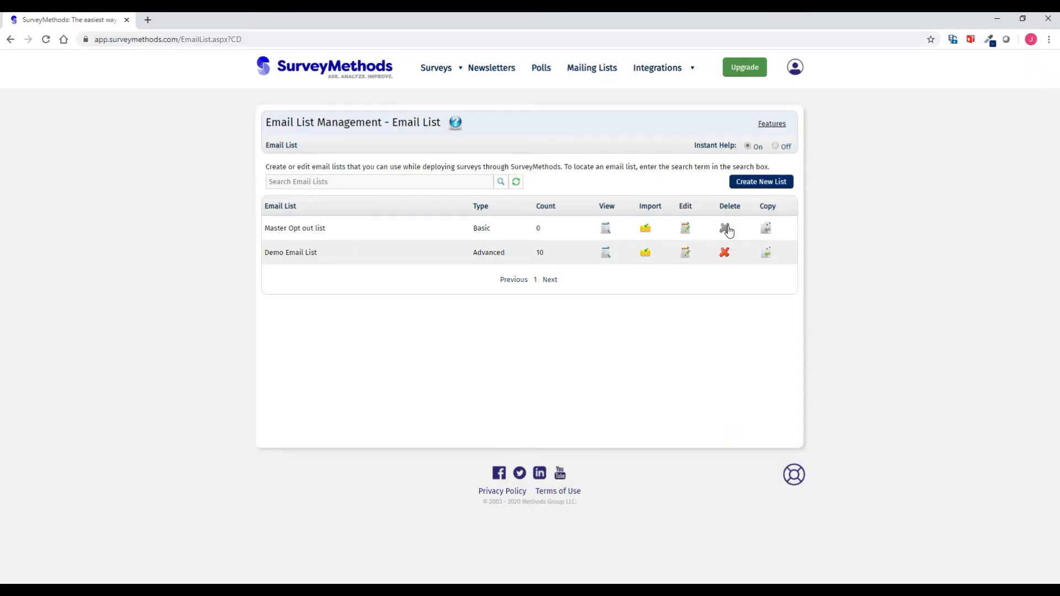
- Start a new email list and show the customer spreadsheet Sample Email List.xlsx in Excel
{"action": "left_click", "coordinate": [760, 181]}
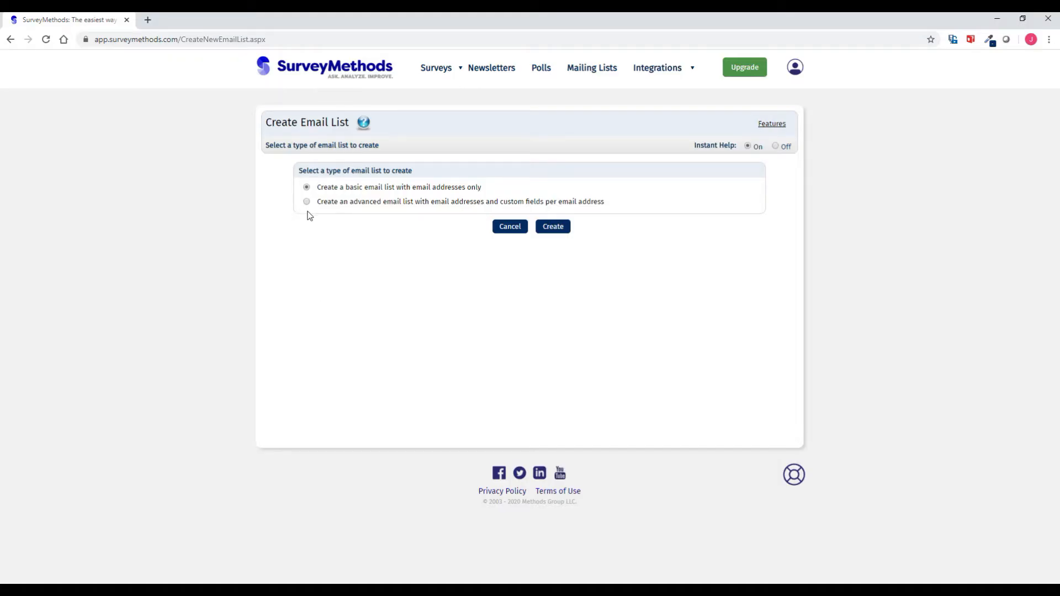
- Create an advanced email list named 'ACME Customer List' and choose to import it from Excel
{"action": "left_click", "coordinate": [307, 202]}
{"action": "left_click", "coordinate": [550, 229]}
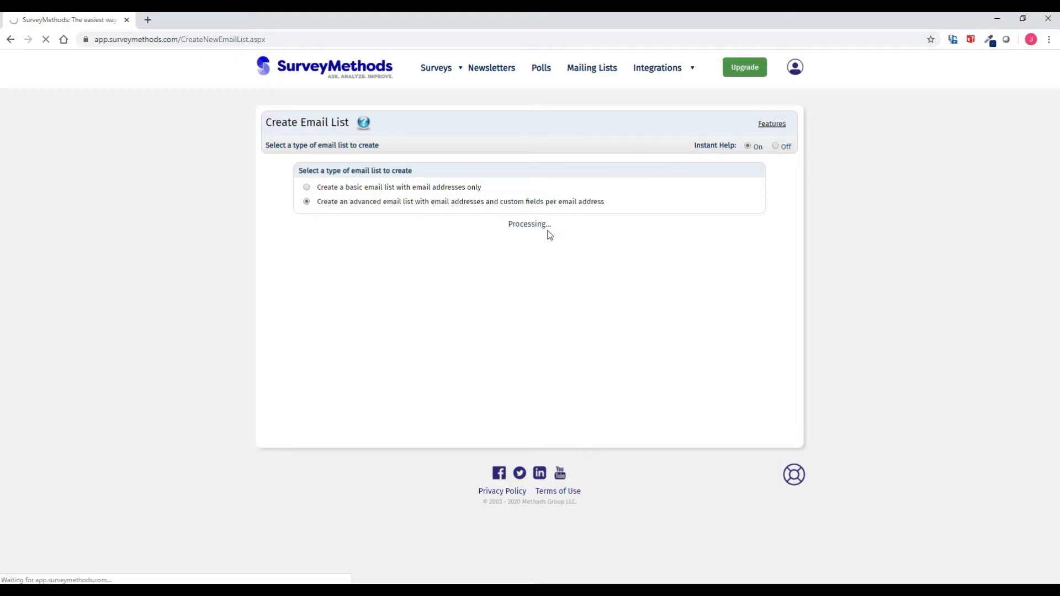
{"action": "left_click", "coordinate": [436, 229]}
{"action": "type", "text": "ACEM"}
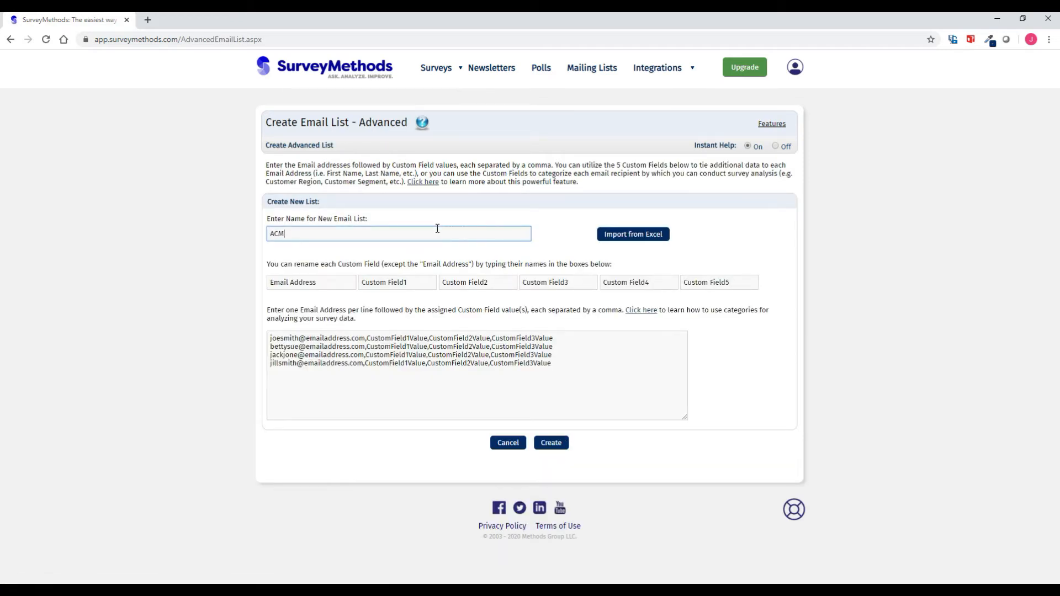
{"action": "type", "text": "E Customer List"}
{"action": "left_click", "coordinate": [643, 246]}
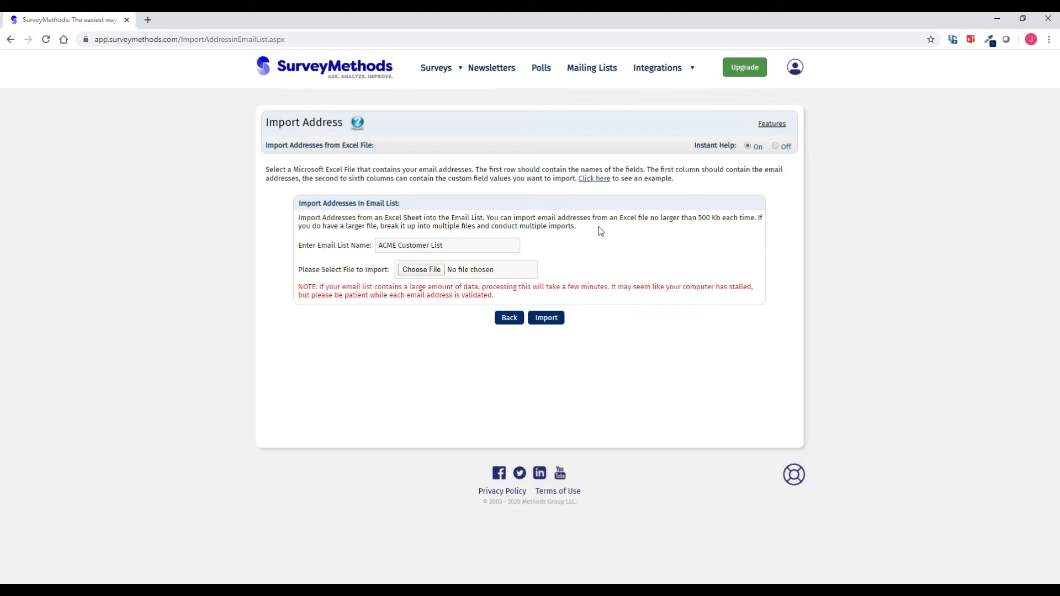
- Import the addresses from Sample Email List.xlsx into the ACME Customer List
{"action": "left_click", "coordinate": [458, 249]}
{"action": "left_click", "coordinate": [422, 270]}
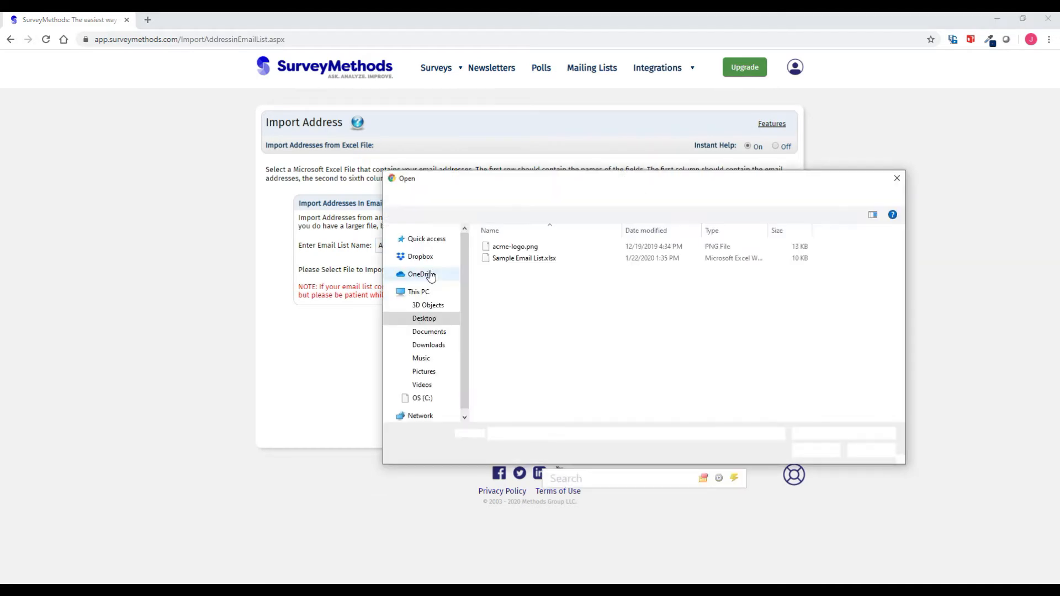
{"action": "left_click", "coordinate": [500, 258]}
{"action": "left_click", "coordinate": [816, 451]}
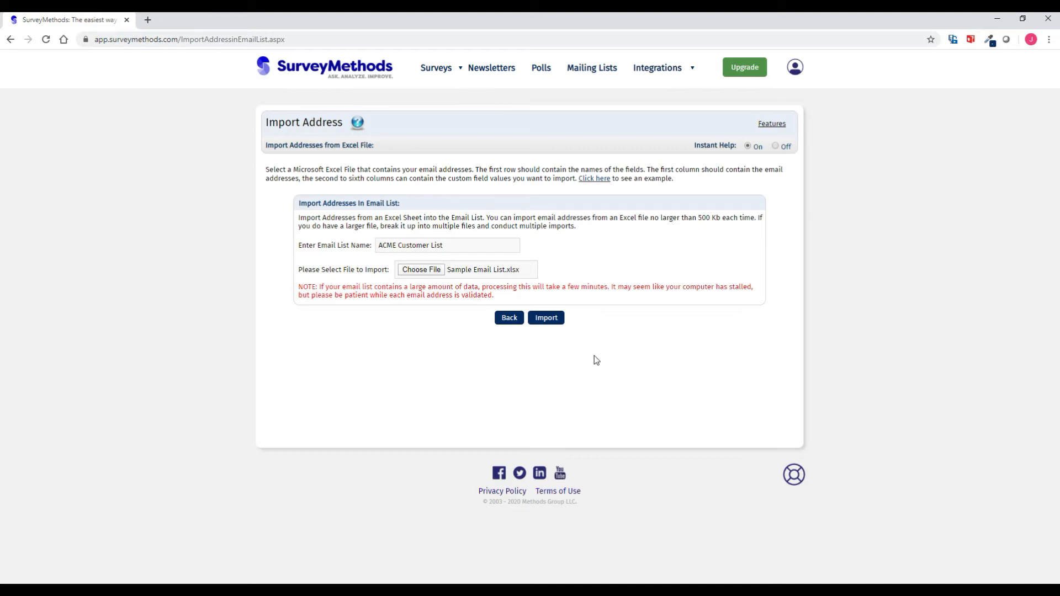
{"action": "left_click", "coordinate": [549, 319]}
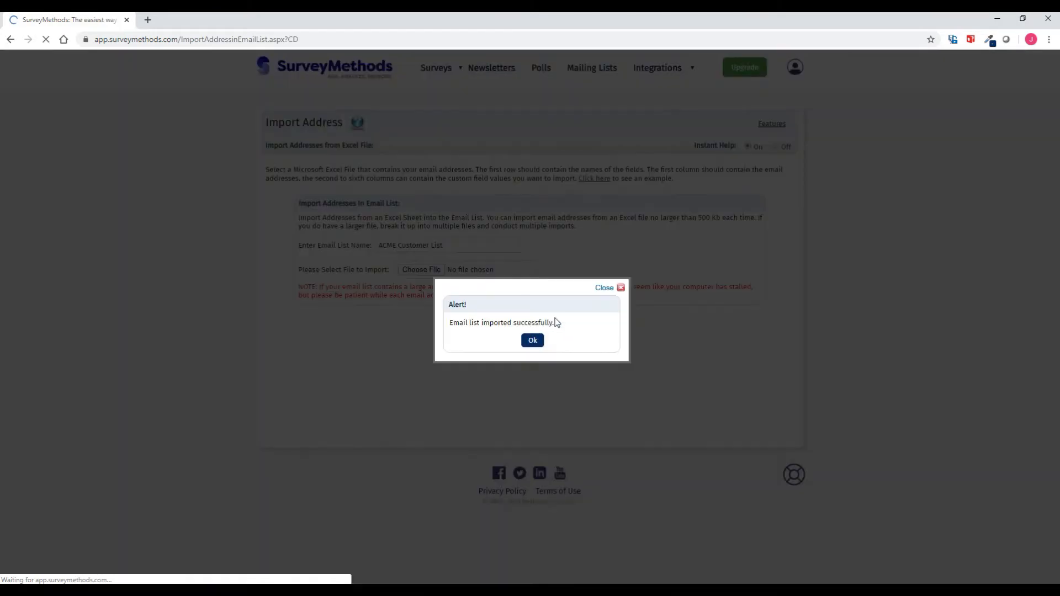
- Dismiss the import success alert and go to Surveys > My Surveys
{"action": "left_click", "coordinate": [531, 341]}
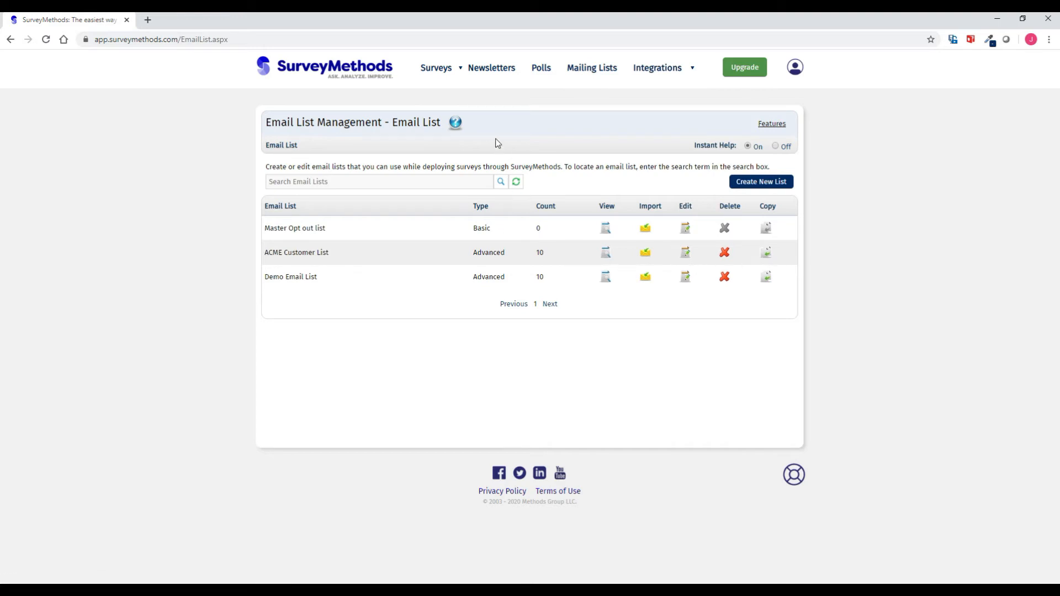
{"action": "mouse_move", "coordinate": [451, 78]}
{"action": "left_click", "coordinate": [454, 100]}
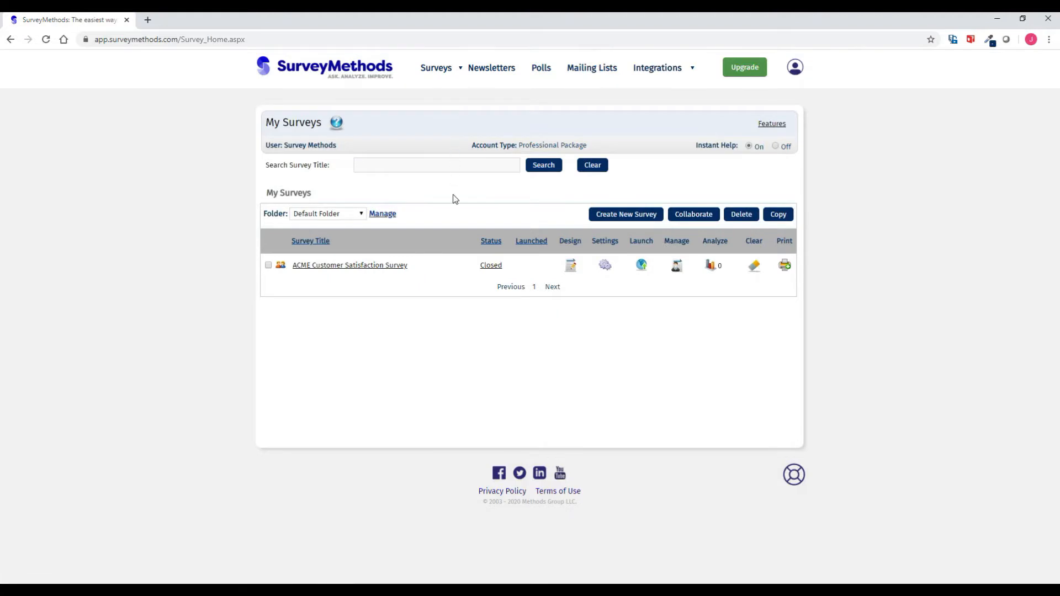
- Launch the ACME Customer Satisfaction Survey with Email Deployment as the method
{"action": "left_click", "coordinate": [641, 266]}
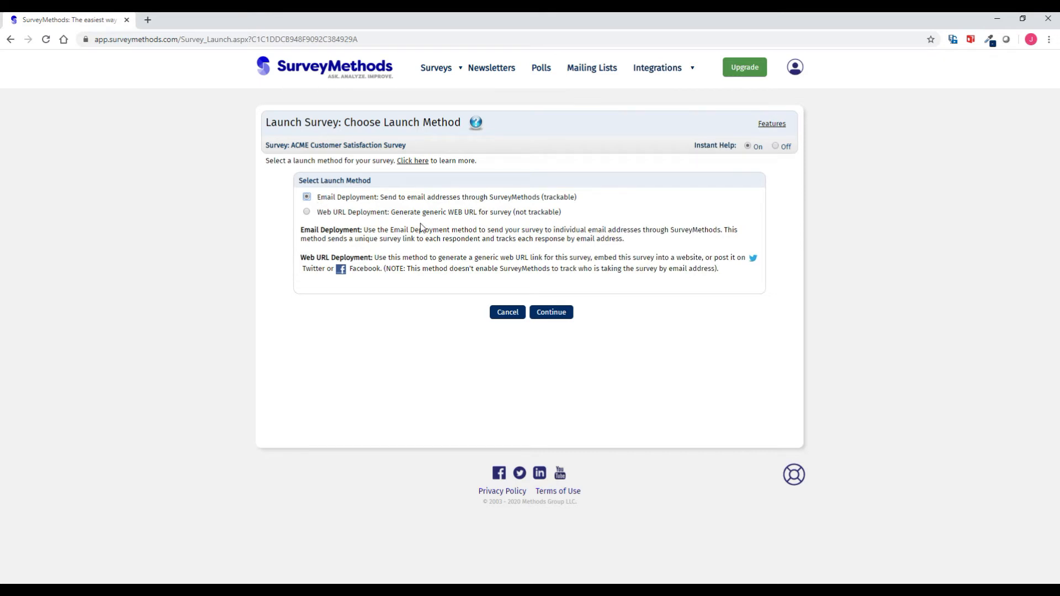
{"action": "left_click", "coordinate": [551, 315]}
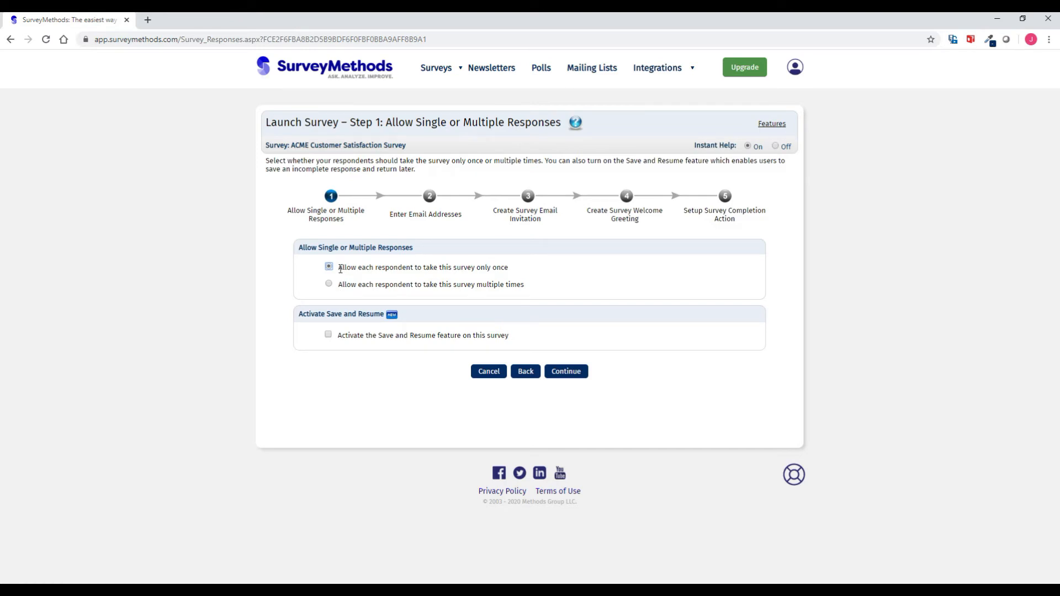
- Keep one response per respondent and choose ACME Customer List as the recipient list
{"action": "left_click", "coordinate": [567, 371]}
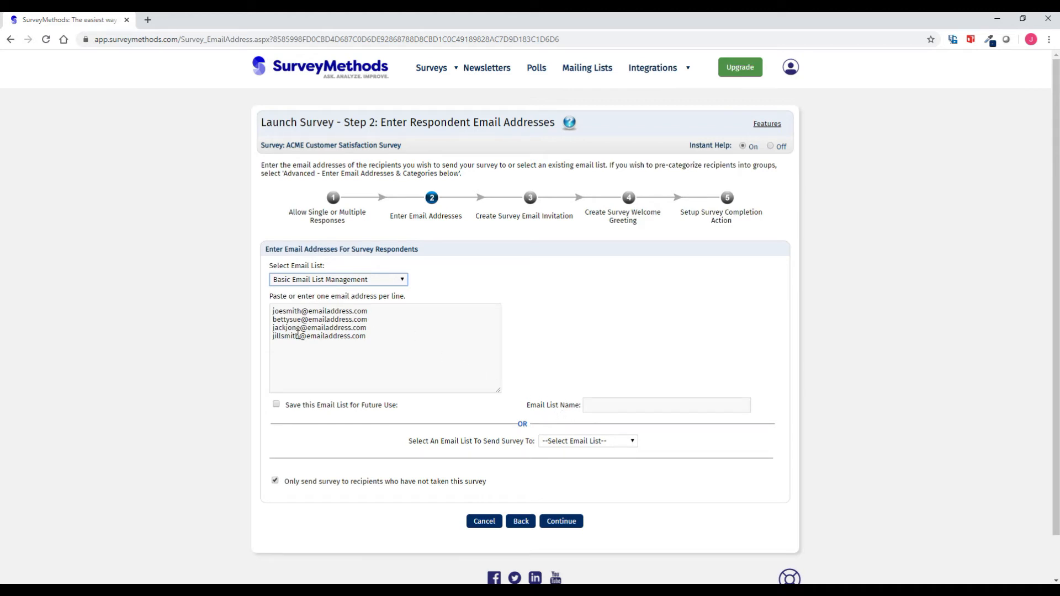
{"action": "left_click", "coordinate": [567, 441]}
{"action": "left_click", "coordinate": [574, 461]}
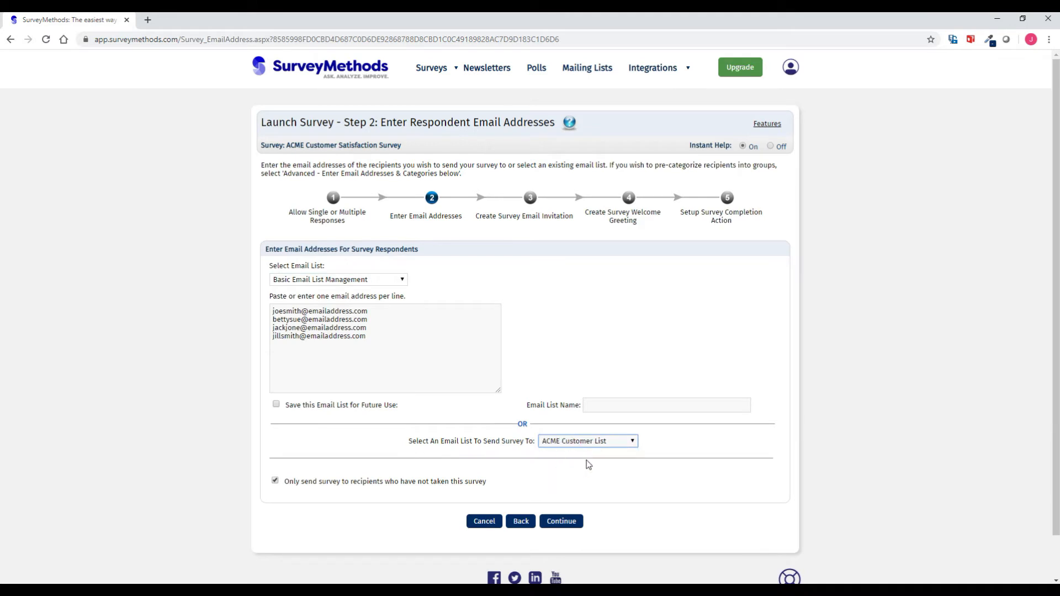
{"action": "scroll", "coordinate": [591, 462], "scroll_direction": "down", "scroll_amount": 1}
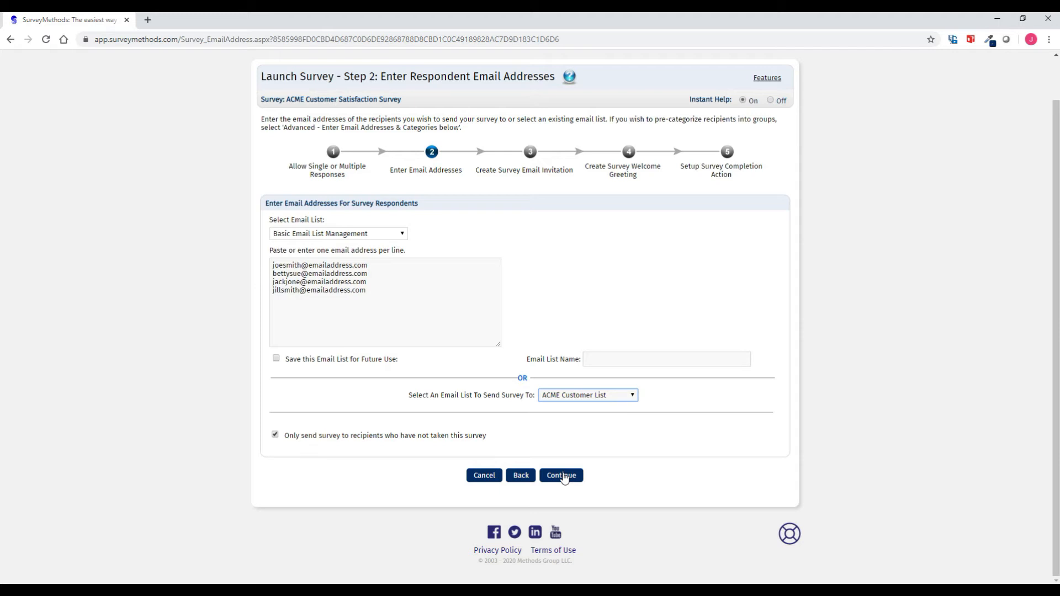
{"action": "left_click", "coordinate": [562, 476]}
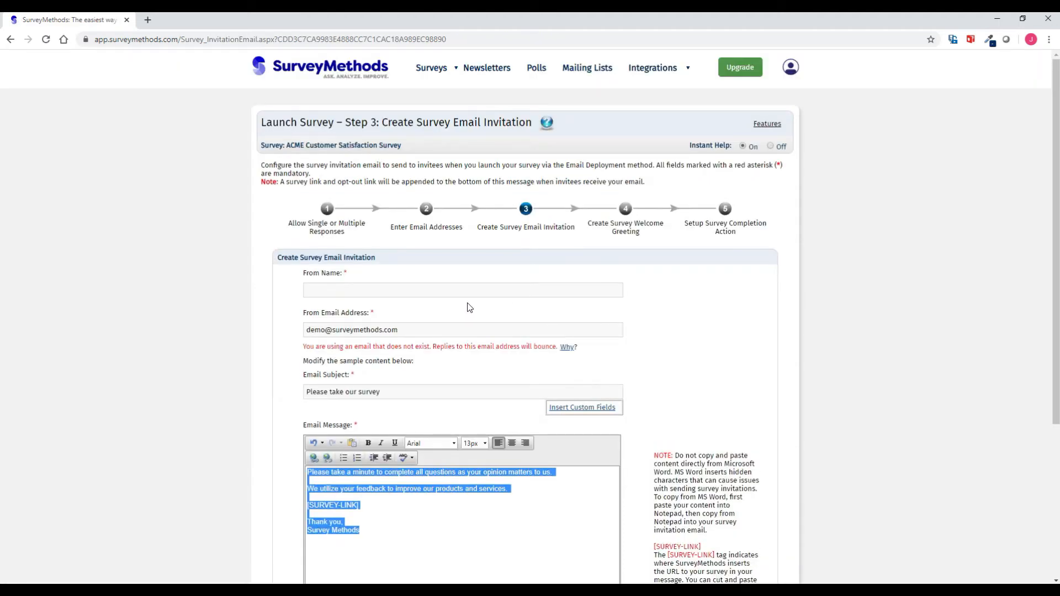
- Set From Name to 'ACME Customer Support' and enter the company support e-mail as sender address
{"action": "left_click", "coordinate": [460, 292]}
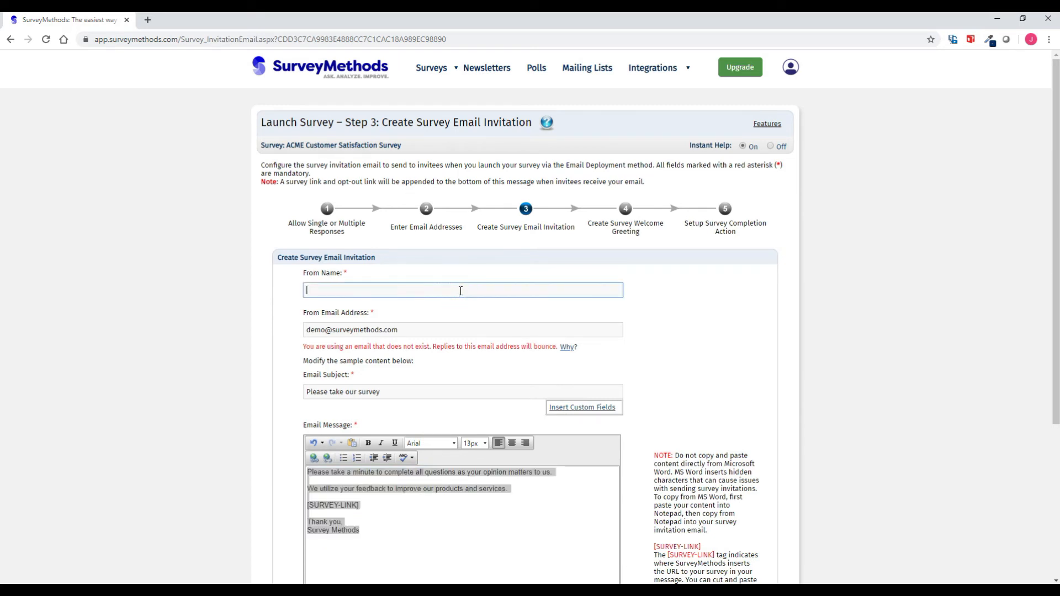
{"action": "type", "text": "ACME Customere S"}
{"action": "key", "text": "BackSpace"}
{"action": "key", "text": "BackSpace"}
{"action": "key", "text": "BackSpace"}
{"action": "type", "text": "Supo"}
{"action": "key", "text": "BackSpace"}
{"action": "type", "text": "port"}
{"action": "key", "text": "Tab"}
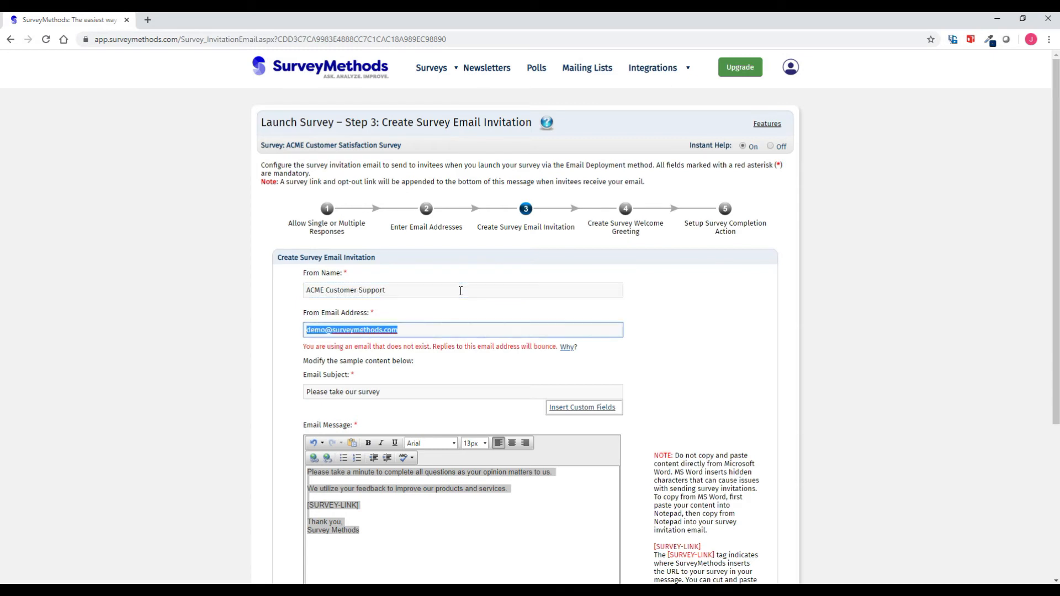
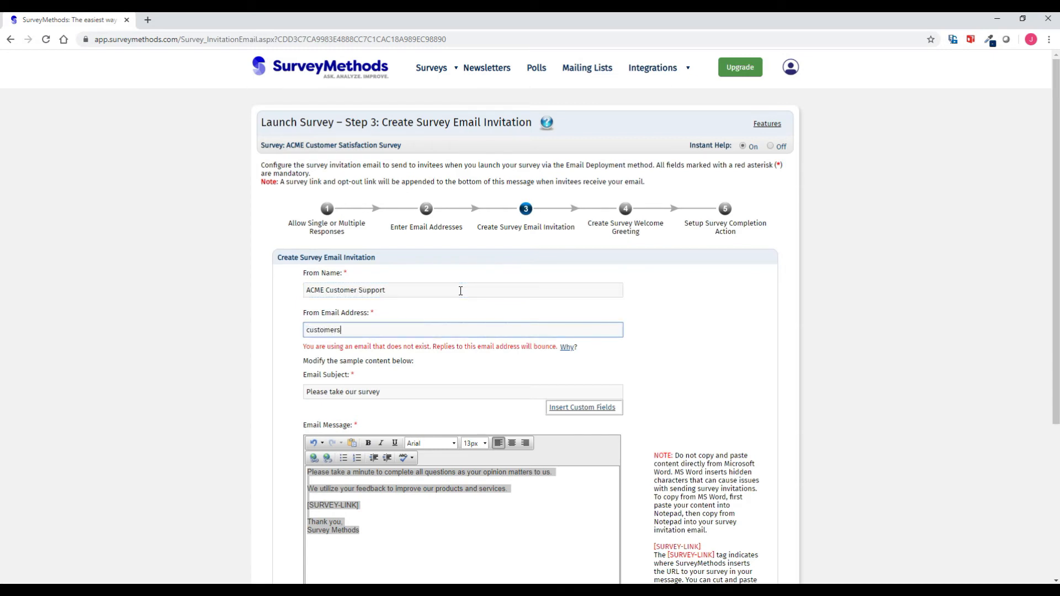
{"action": "key", "text": "Tab"}
{"action": "scroll", "coordinate": [488, 355], "scroll_direction": "down", "scroll_amount": 2}
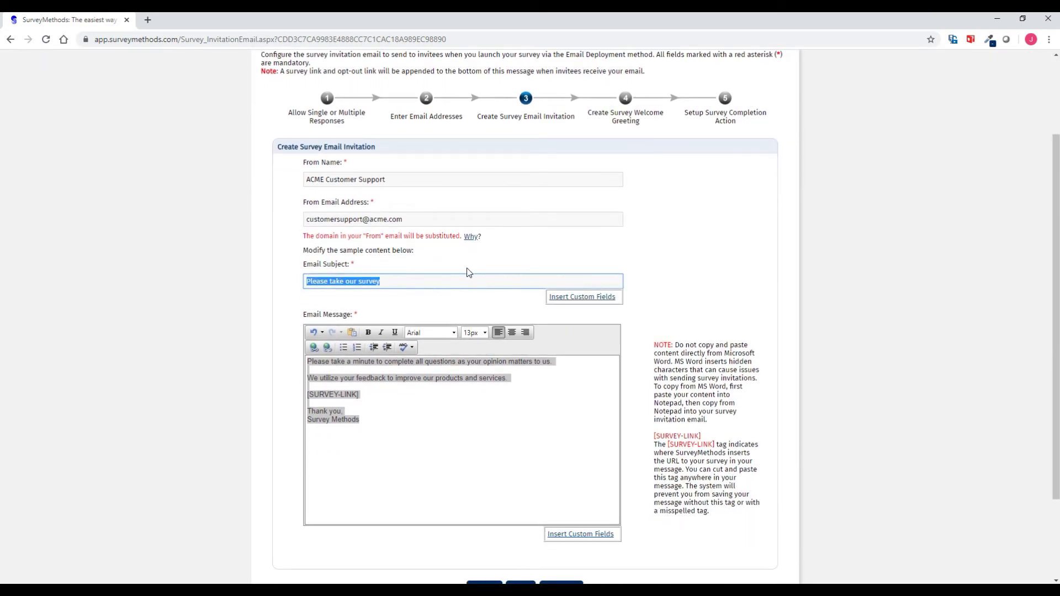
- Add a 'Dear' line with the First Name custom field atop the invitation email, then continue
{"action": "scroll", "coordinate": [415, 281], "scroll_direction": "down", "scroll_amount": 2}
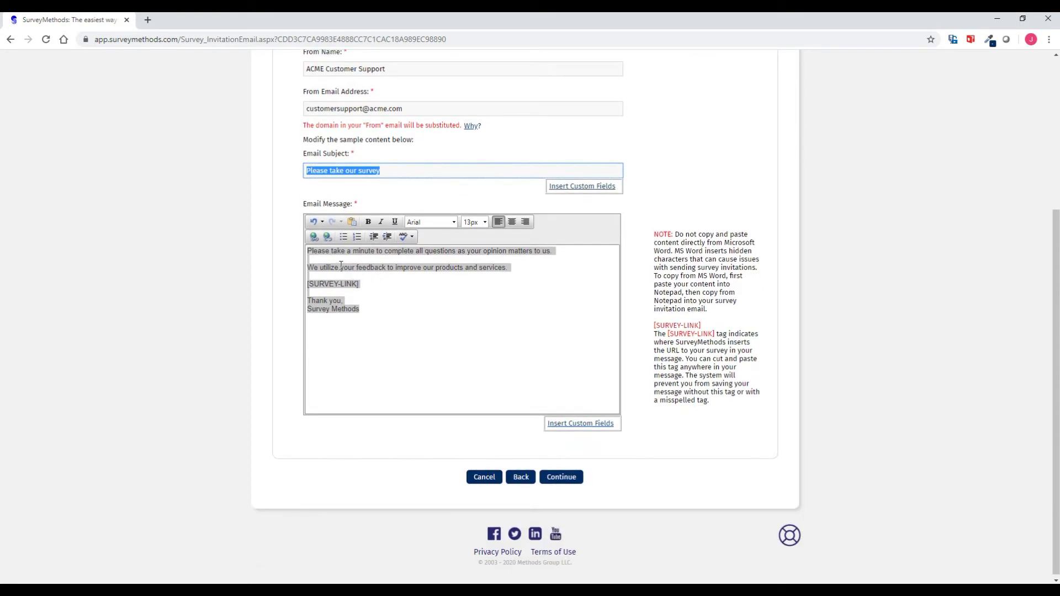
{"action": "left_click", "coordinate": [316, 251]}
{"action": "key", "text": "Return"}
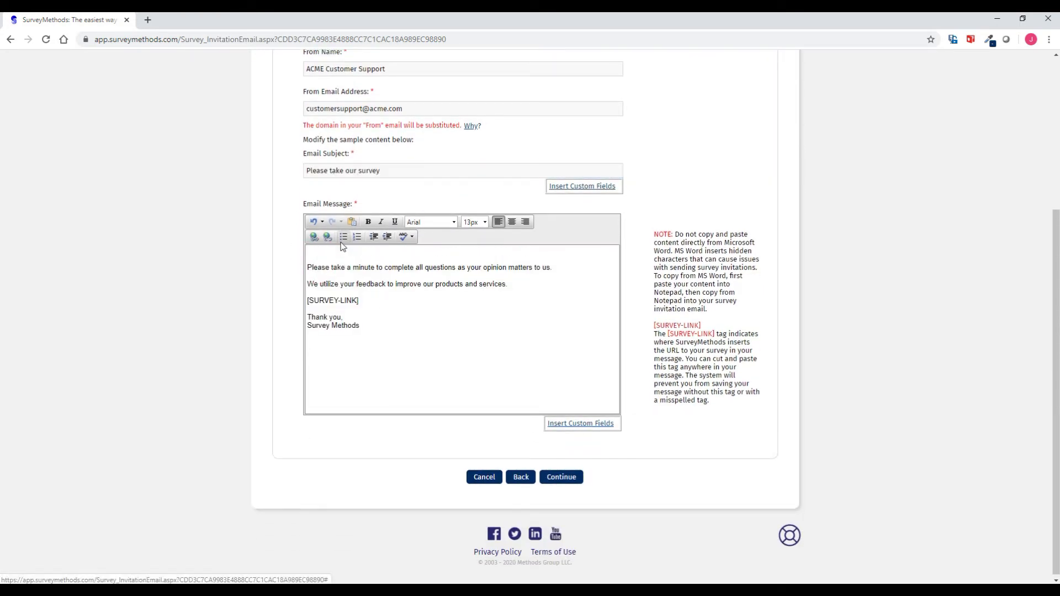
{"action": "type", "text": "Dear"}
{"action": "left_click", "coordinate": [577, 425]}
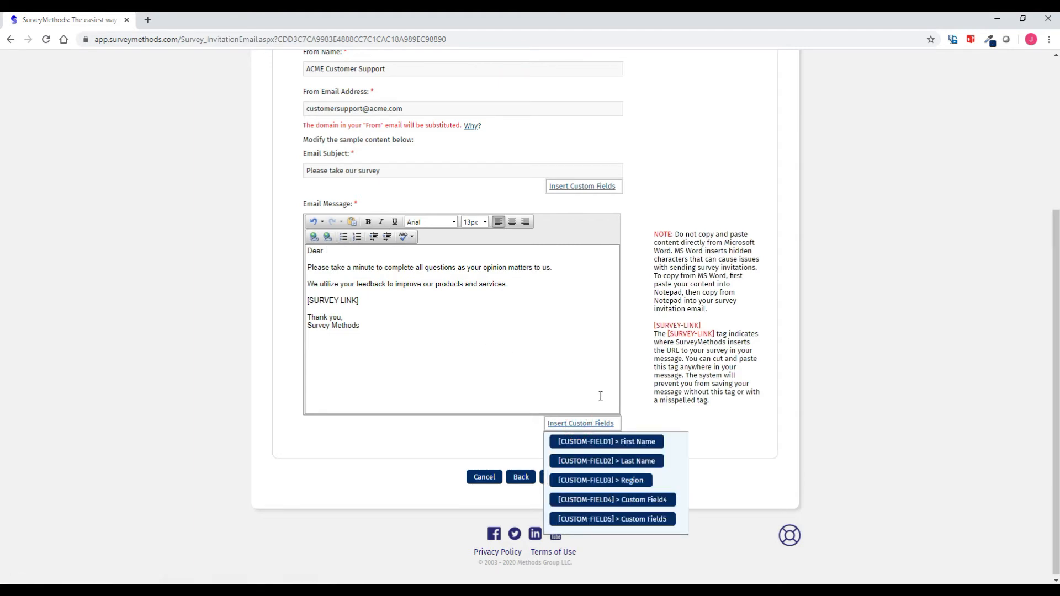
{"action": "left_click", "coordinate": [619, 442]}
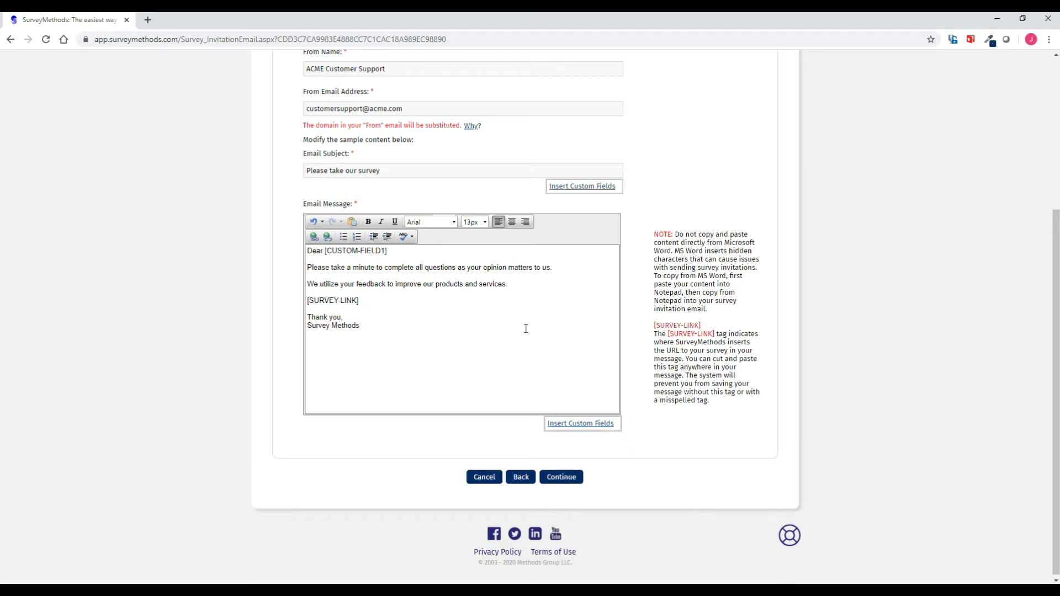
{"action": "left_click", "coordinate": [409, 251]}
{"action": "left_click", "coordinate": [559, 486]}
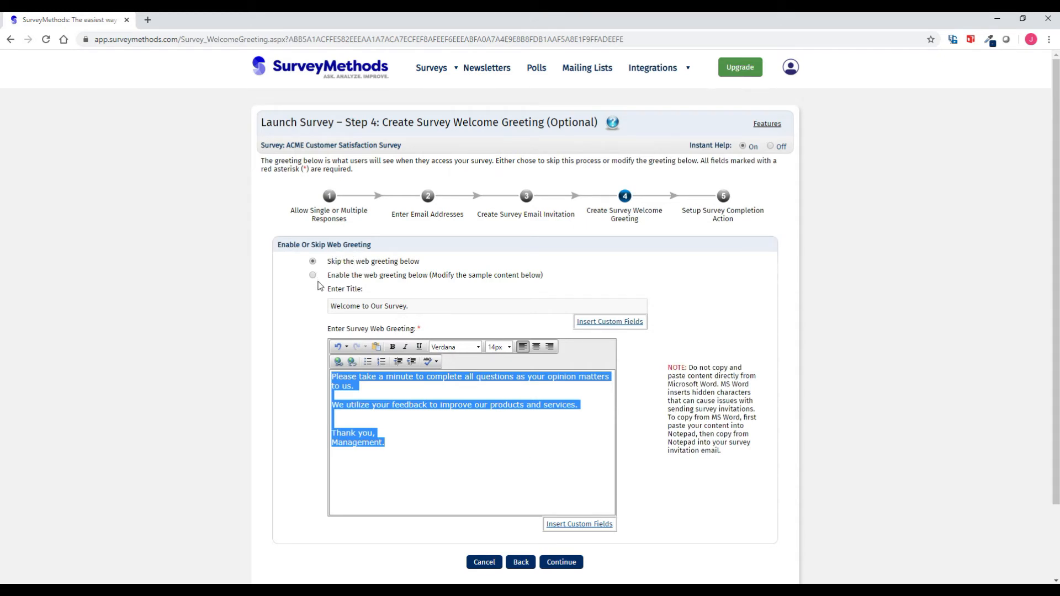
- Leave the web welcome greeting skipped and continue to the completion action step
{"action": "scroll", "coordinate": [317, 283], "scroll_direction": "down", "scroll_amount": 1}
{"action": "left_click", "coordinate": [560, 506]}
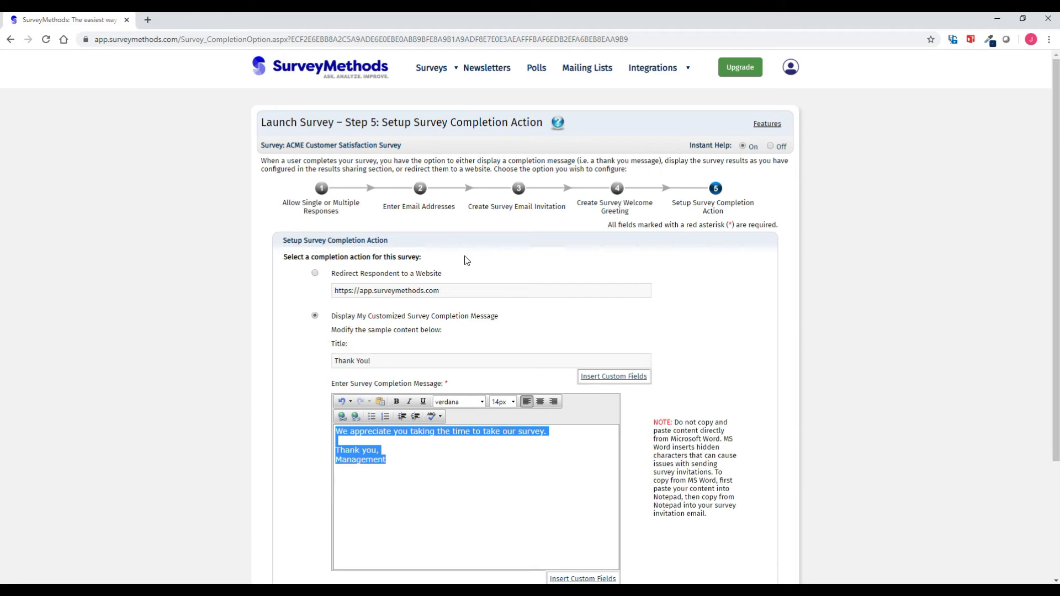
- Begin the thank-you message with the First Name field and a comma, then launch the survey
{"action": "scroll", "coordinate": [464, 258], "scroll_direction": "down", "scroll_amount": 1}
{"action": "scroll", "coordinate": [458, 226], "scroll_direction": "down", "scroll_amount": 1}
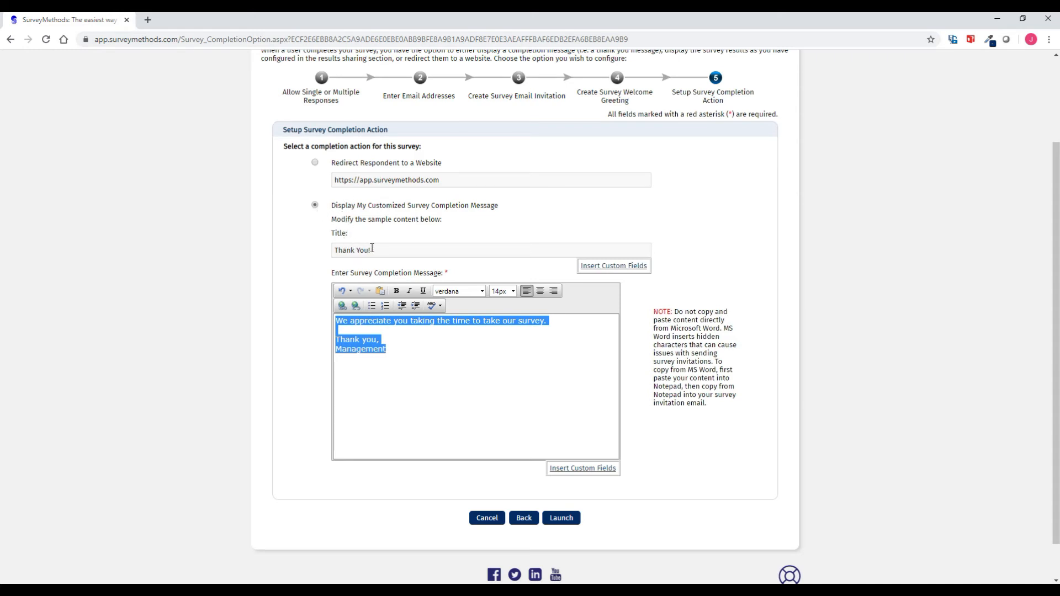
{"action": "left_click", "coordinate": [336, 321]}
{"action": "key", "text": "Return"}
{"action": "key", "text": "Return"}
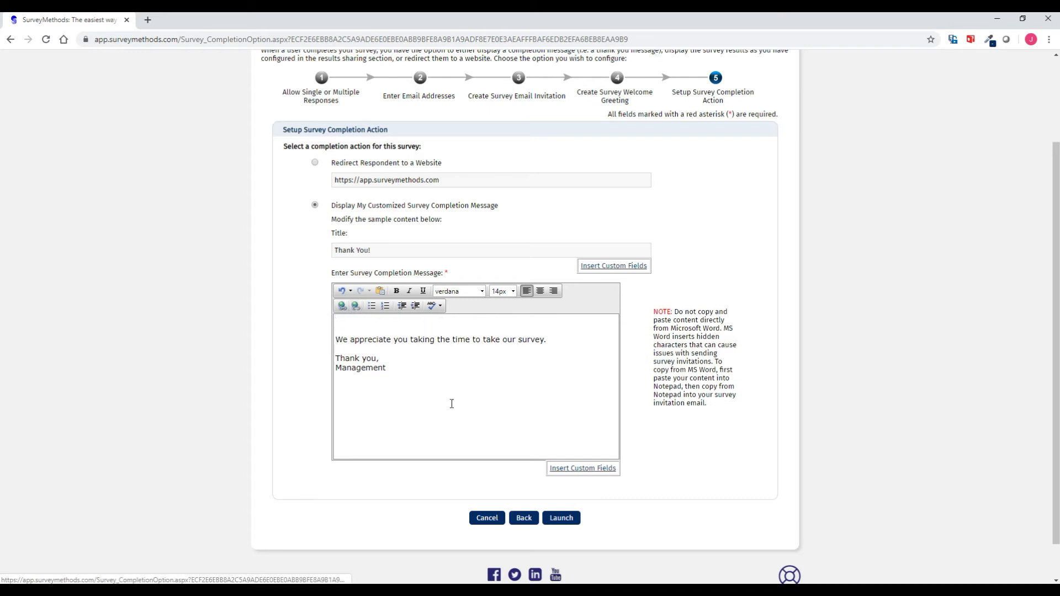
{"action": "left_click", "coordinate": [579, 468]}
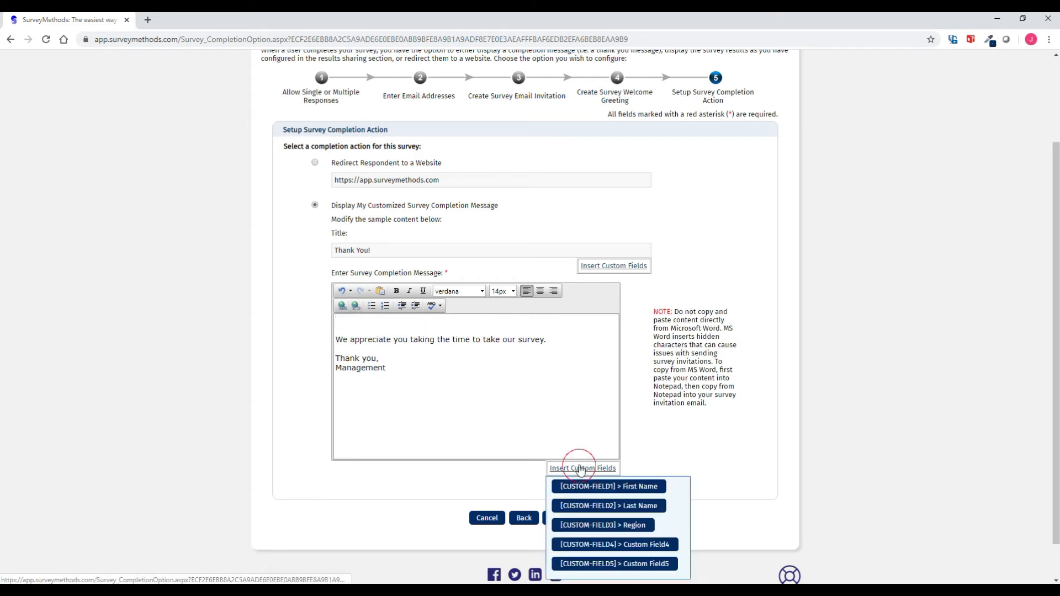
{"action": "left_click", "coordinate": [607, 487]}
{"action": "left_click", "coordinate": [463, 322]}
{"action": "type", "text": ","}
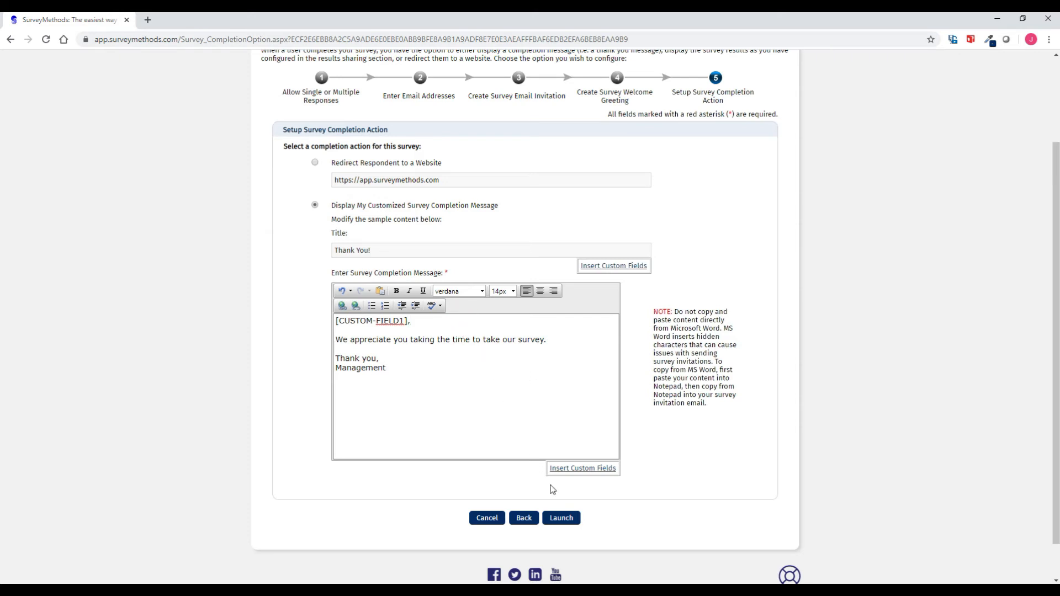
{"action": "left_click", "coordinate": [561, 519]}
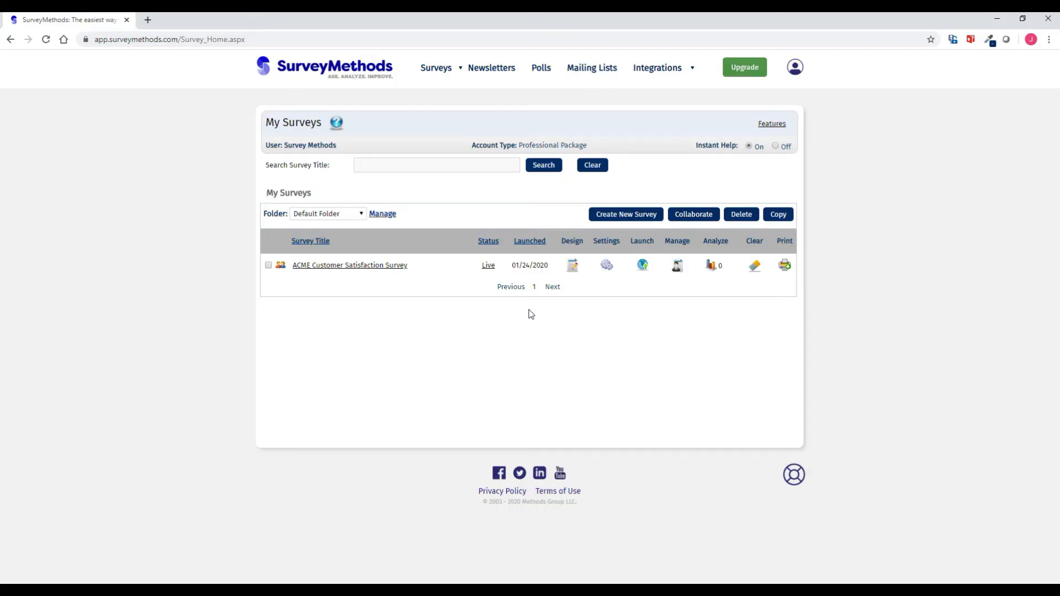
{"action": "left_click", "coordinate": [493, 272]}
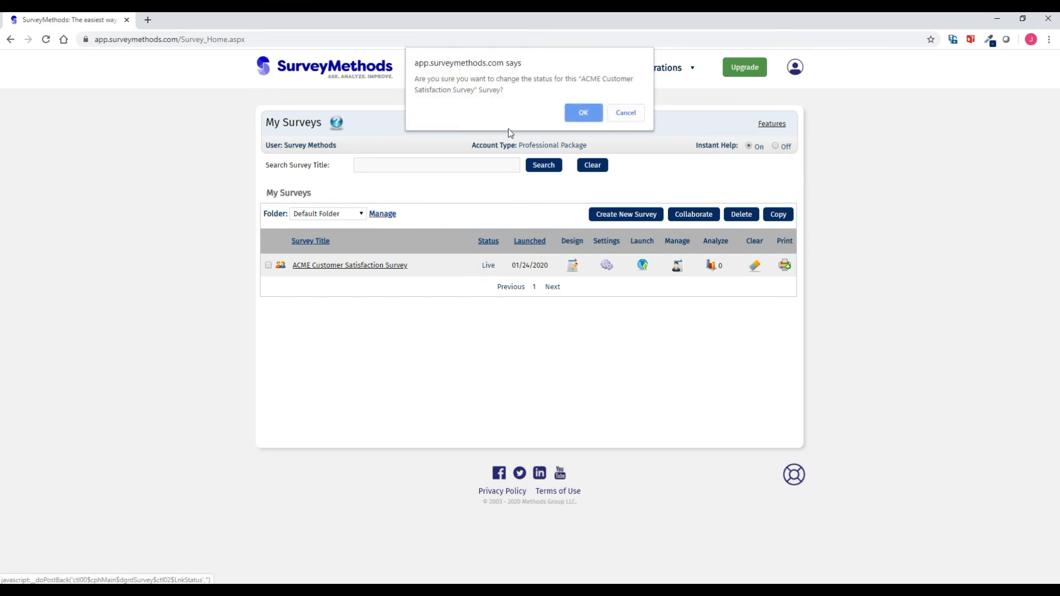
{"action": "left_click", "coordinate": [583, 113]}
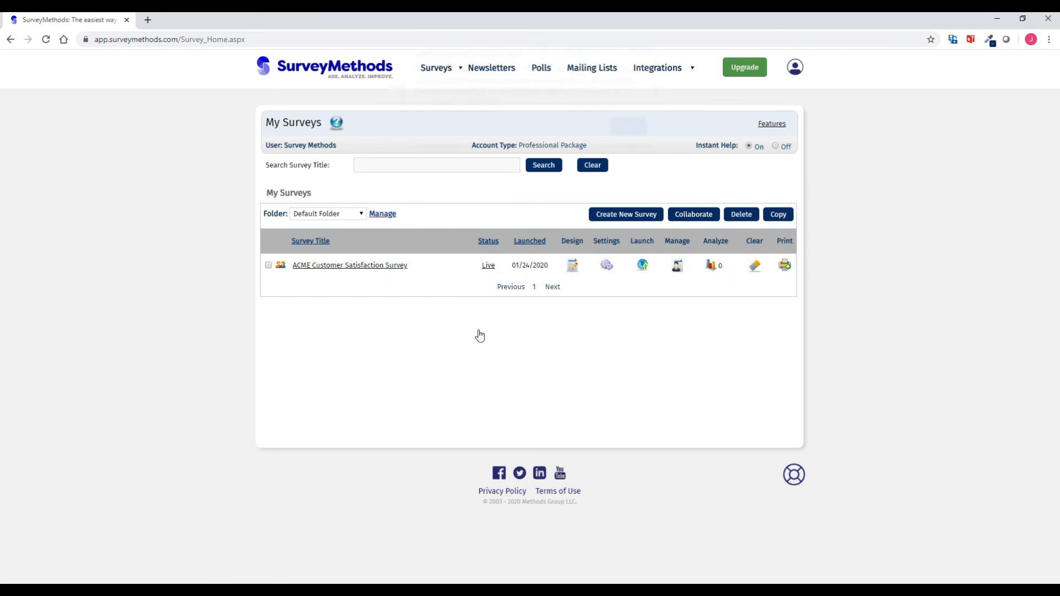
{"action": "left_click", "coordinate": [622, 137]}
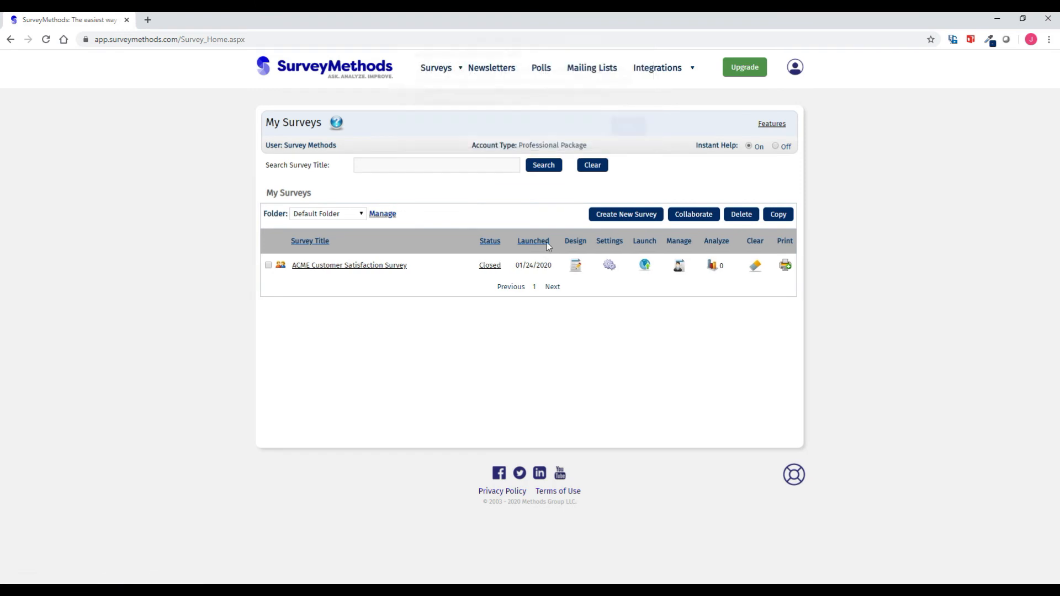
{"action": "left_click", "coordinate": [491, 268]}
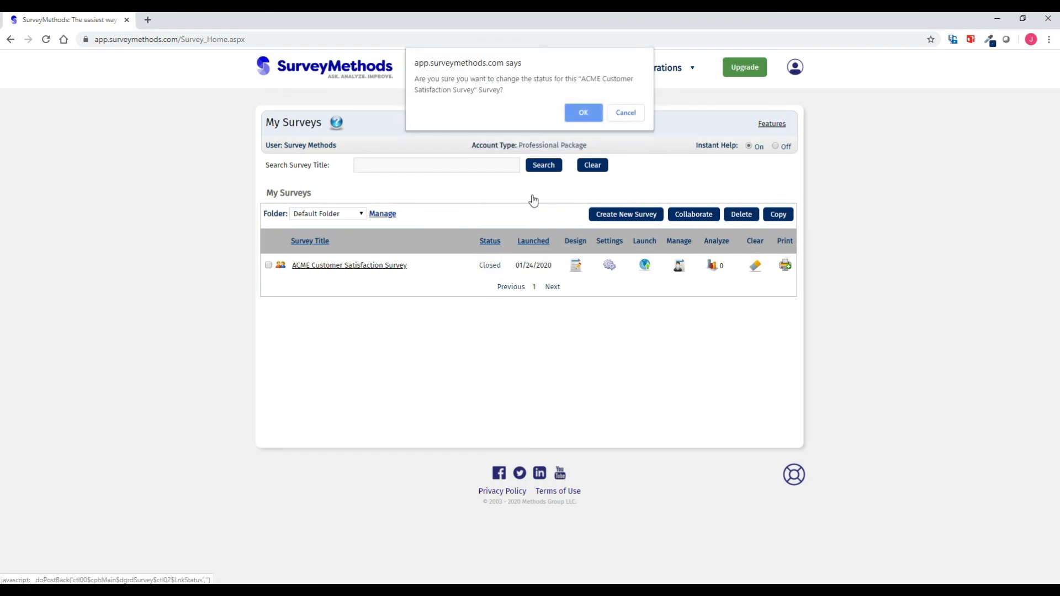
{"action": "left_click", "coordinate": [591, 111]}
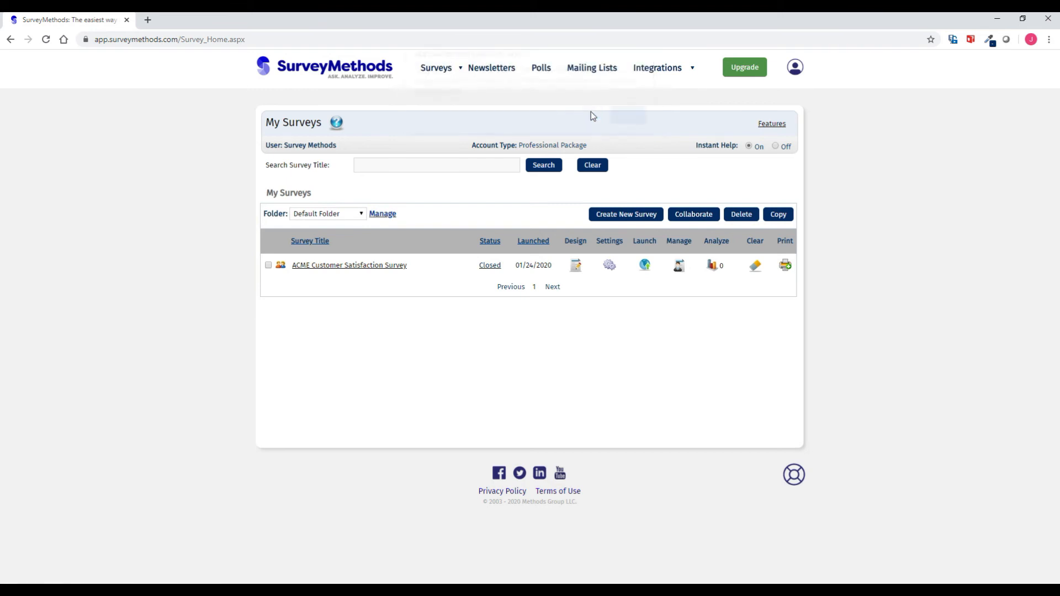
{"action": "left_click", "coordinate": [623, 123]}
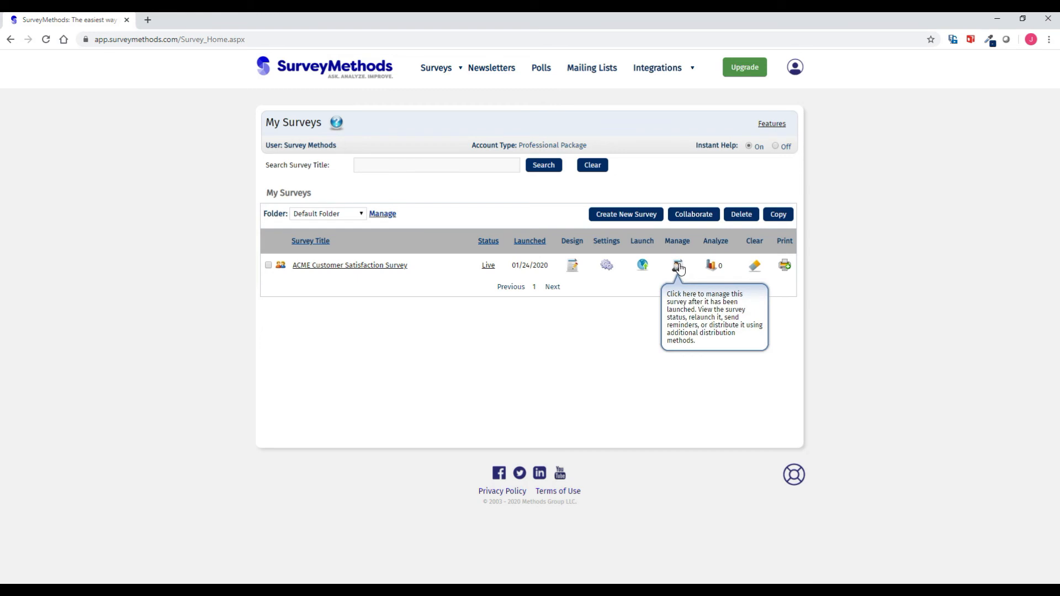
- Open Manage Survey Activity for the ACME survey to confirm it is Live, launched 01/24/2020, with 0 takers
{"action": "left_click", "coordinate": [677, 266]}
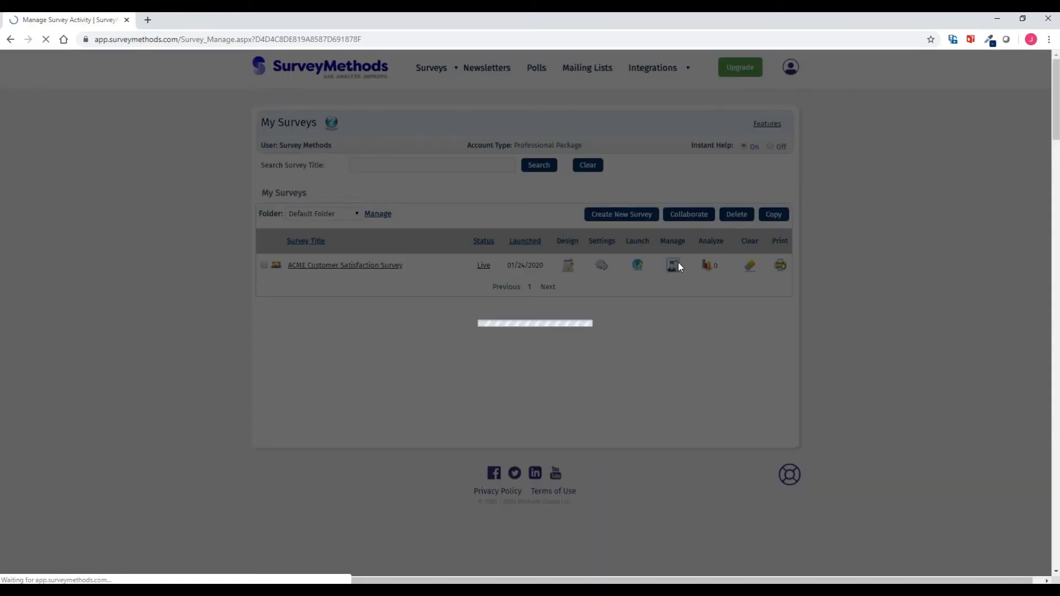
{"action": "scroll", "coordinate": [677, 263], "scroll_direction": "down", "scroll_amount": 2}
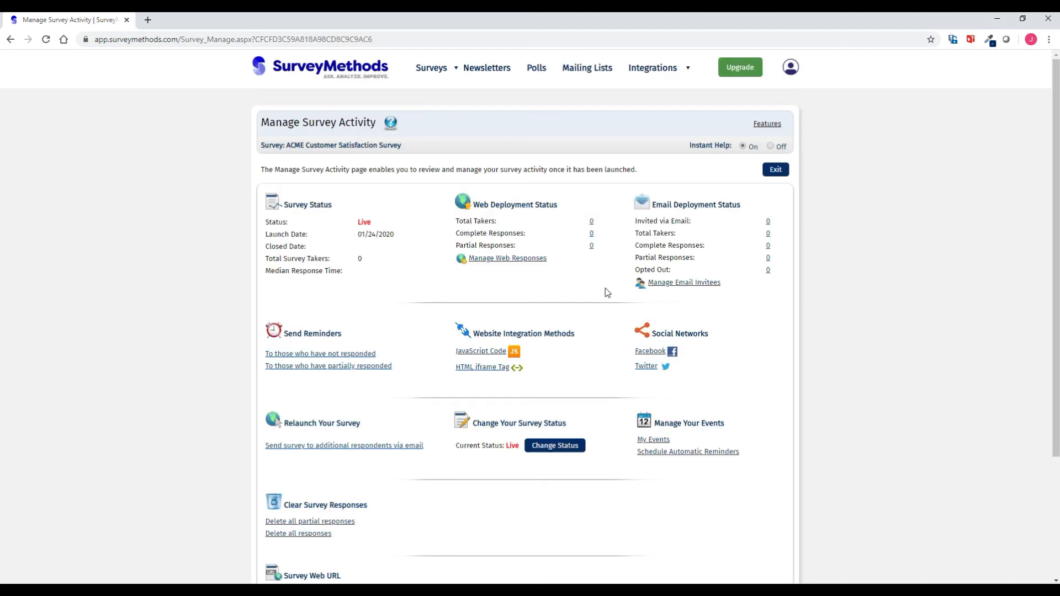
{"action": "mouse_move", "coordinate": [651, 78]}
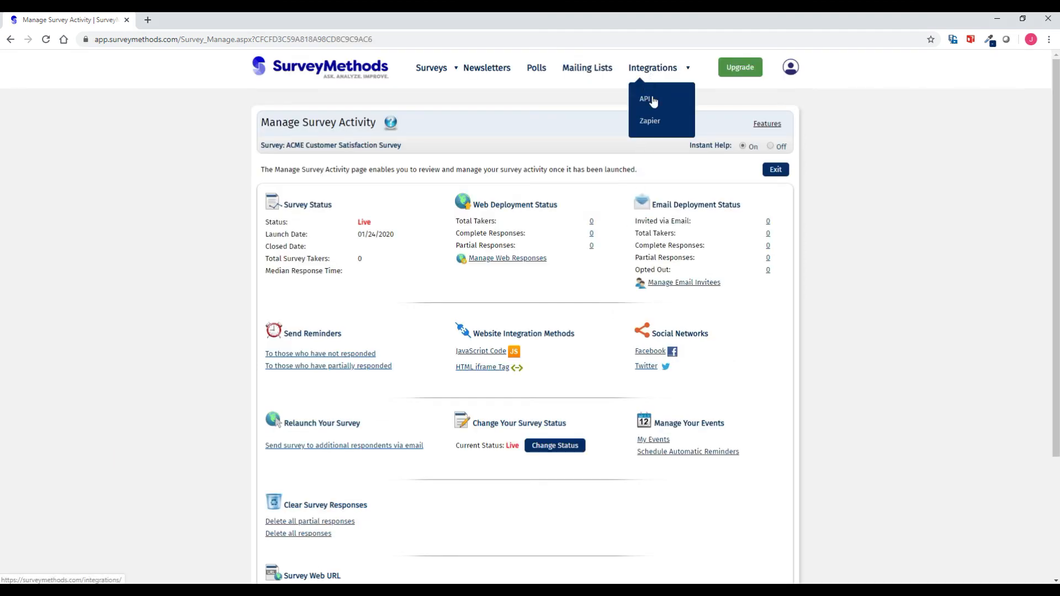